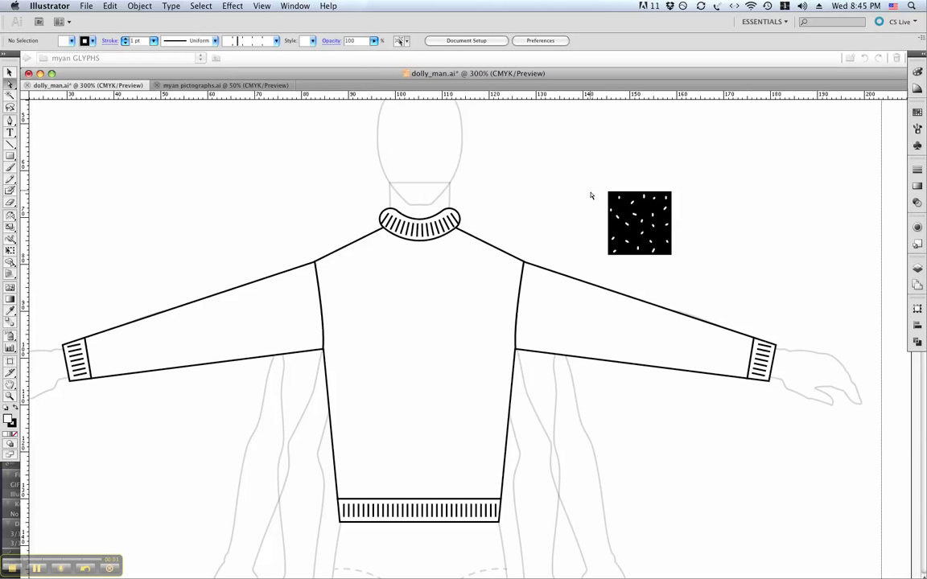
Drag the black speckled square into the Swatches panel to create New Pattern Swatch 3
left_click(11, 73)
left_click_drag(599, 179, 694, 278)
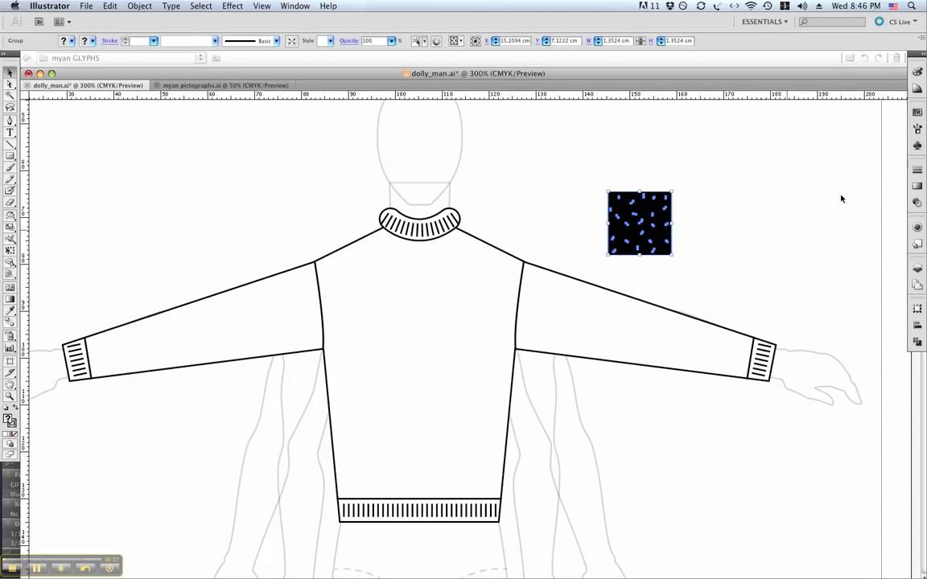
left_click(917, 113)
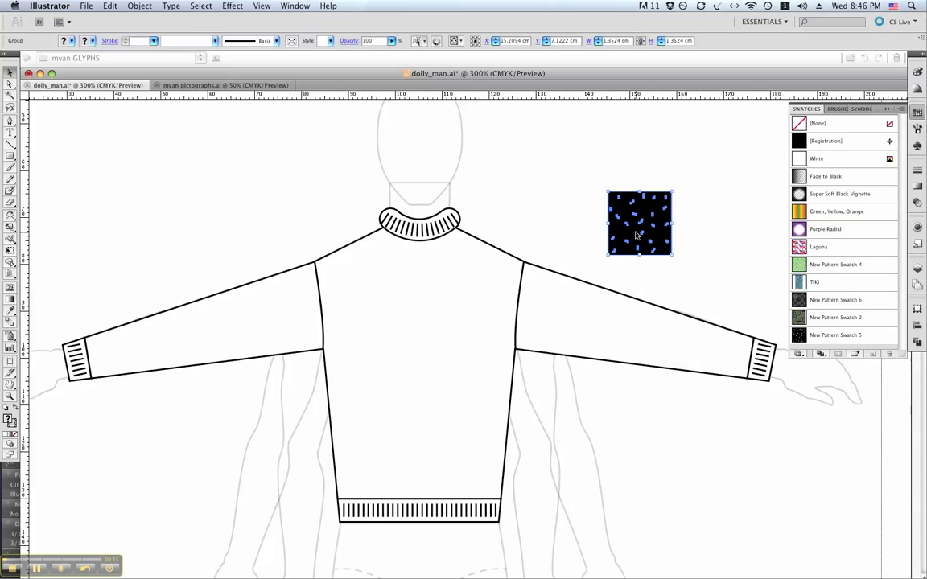
left_click_drag(640, 245, 813, 293)
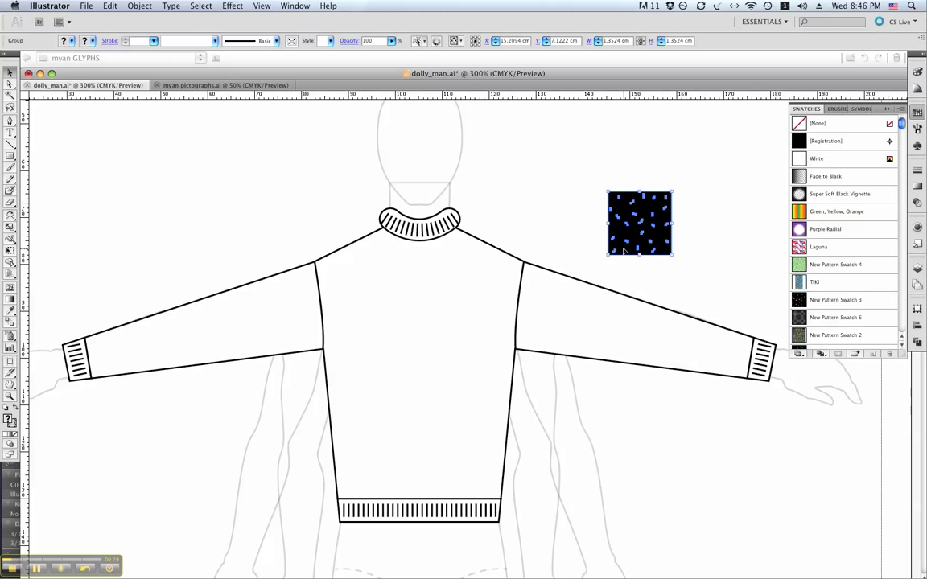
left_click(698, 286)
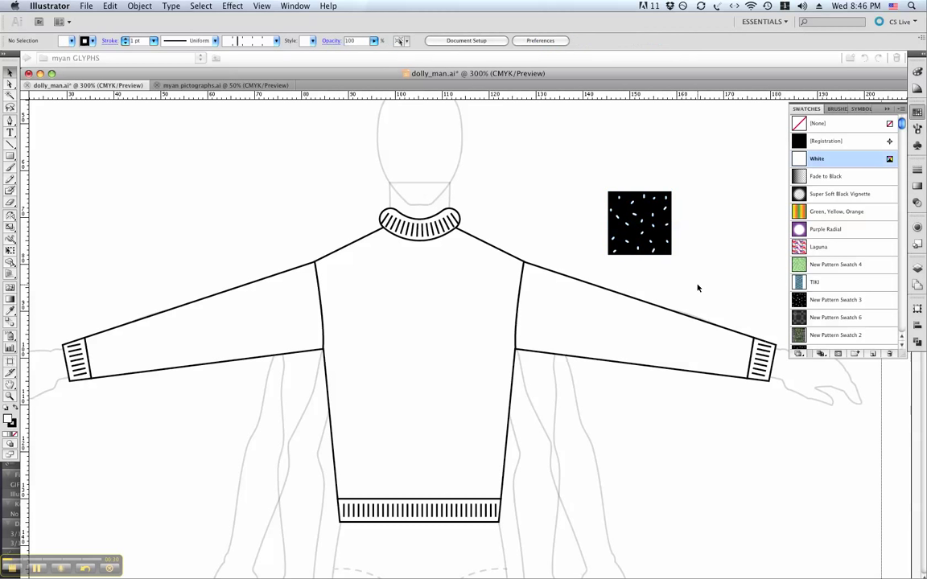
Rename New Pattern Swatch 3 to 'SWEATER TEXTURE'
double_click(837, 300)
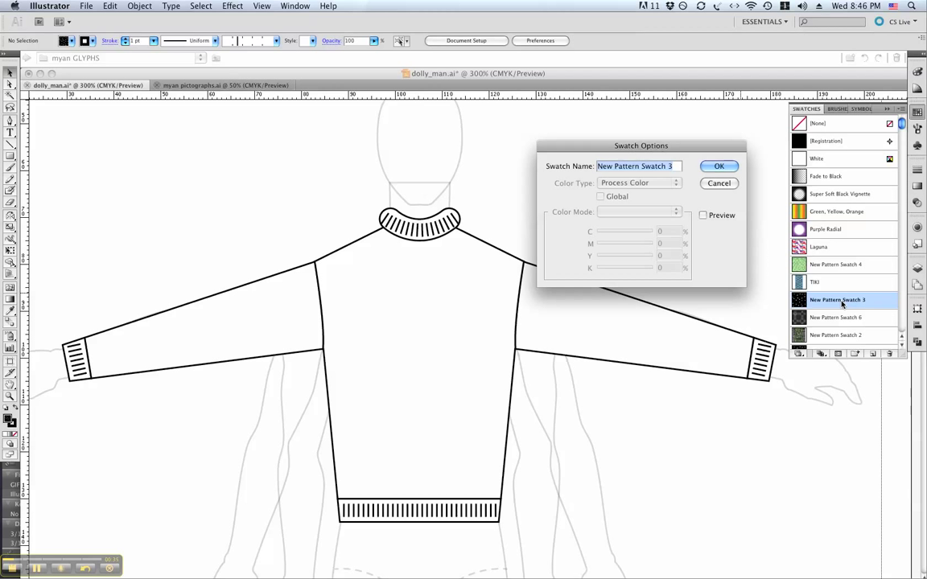
type("SWEA")
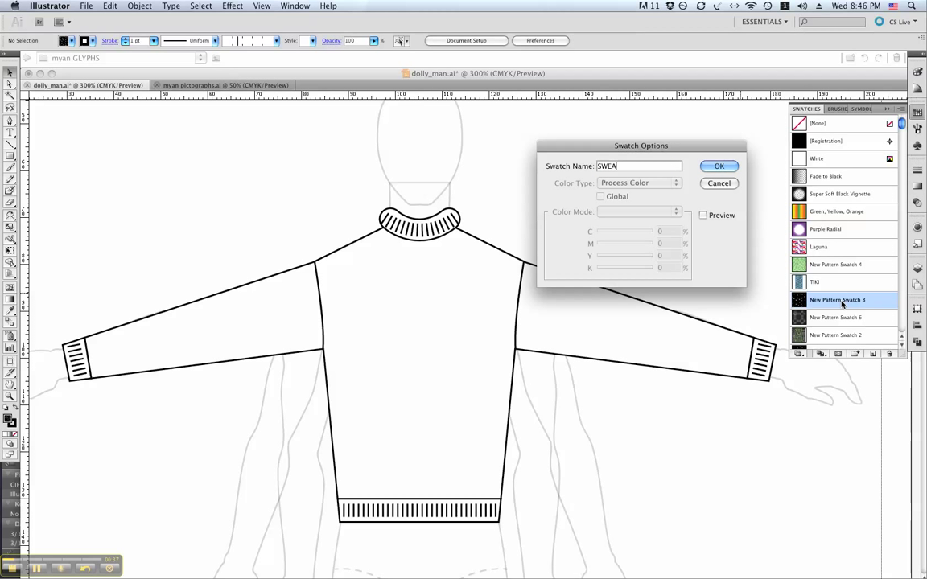
type("TER TEXTURE")
left_click(714, 167)
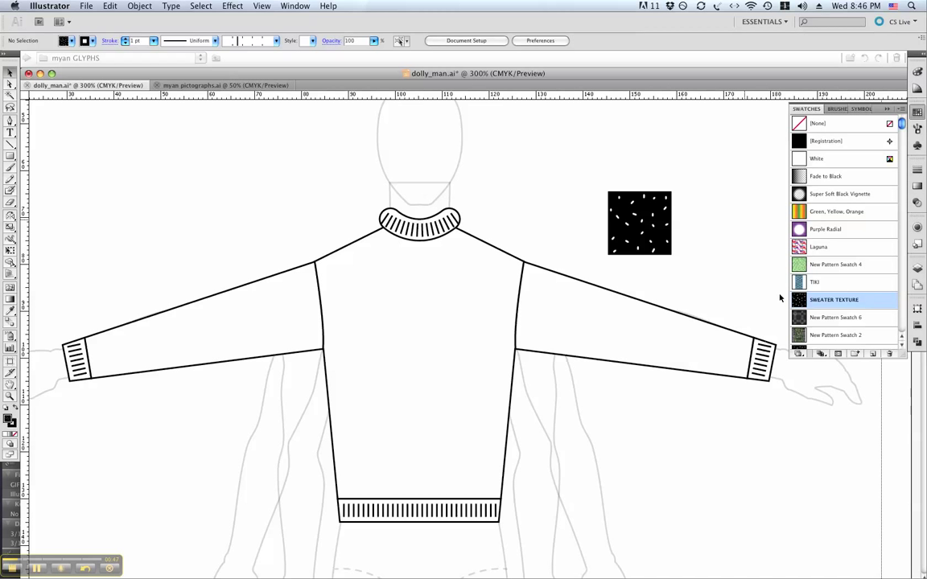
Delete the black speckled source square from the artboard
scroll(845, 304, "down", 1)
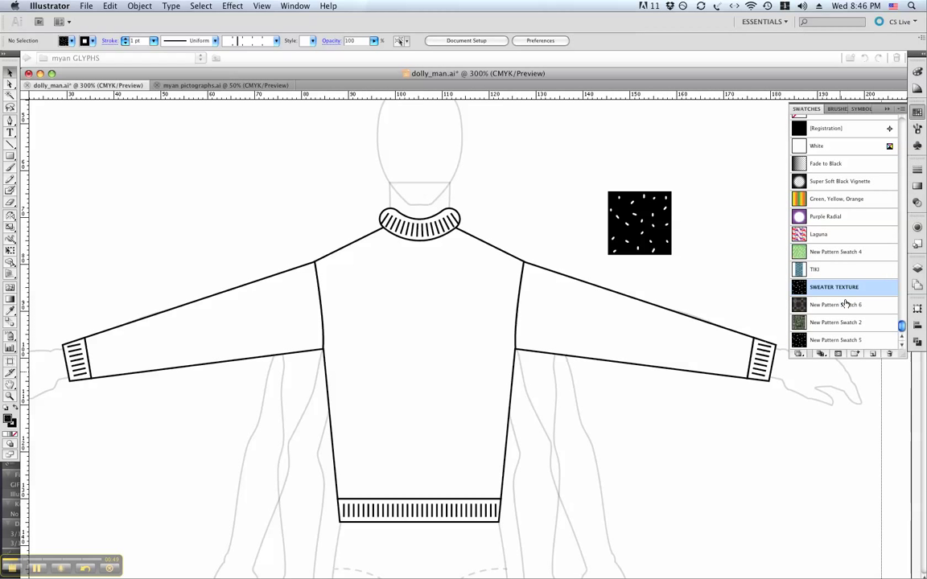
scroll(845, 303, "up", 1)
scroll(845, 303, "down", 1)
left_click(638, 238)
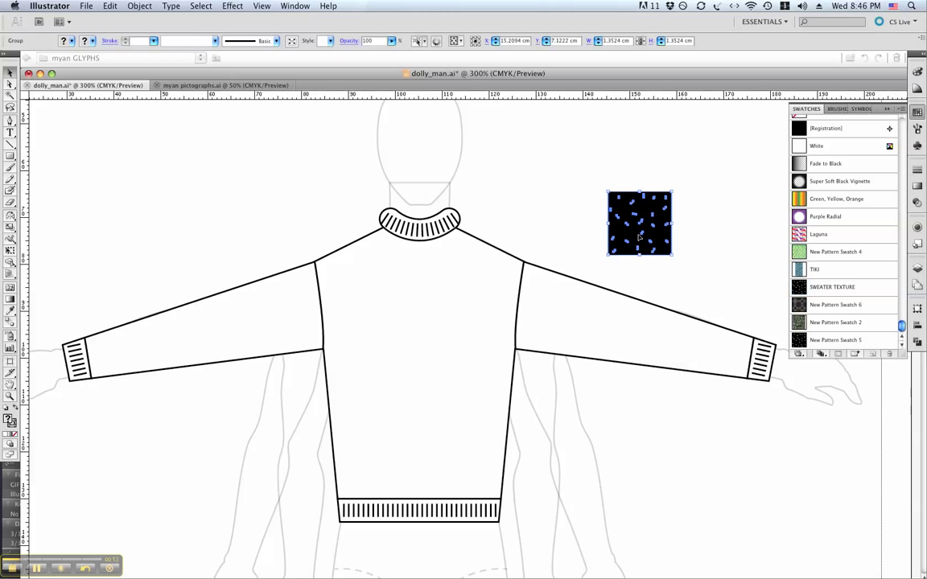
key("Delete")
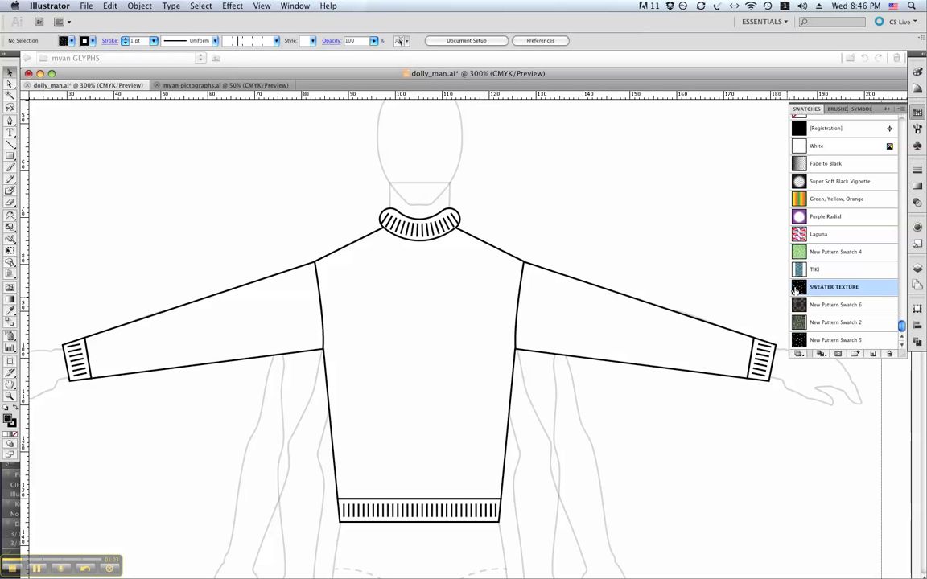
Drag the SWEATER TEXTURE swatch onto the right sleeve and the sweater body
left_click_drag(799, 287, 627, 320)
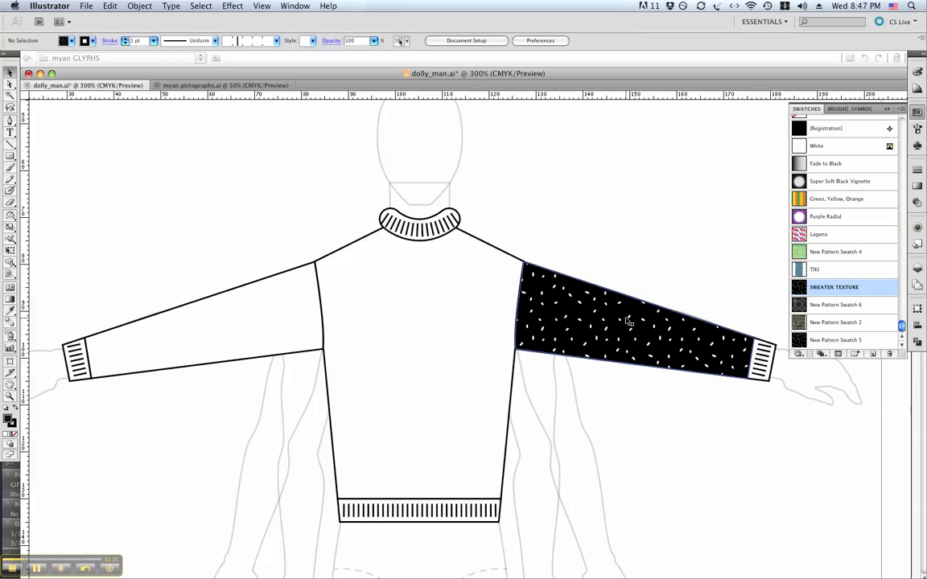
left_click_drag(799, 287, 495, 289)
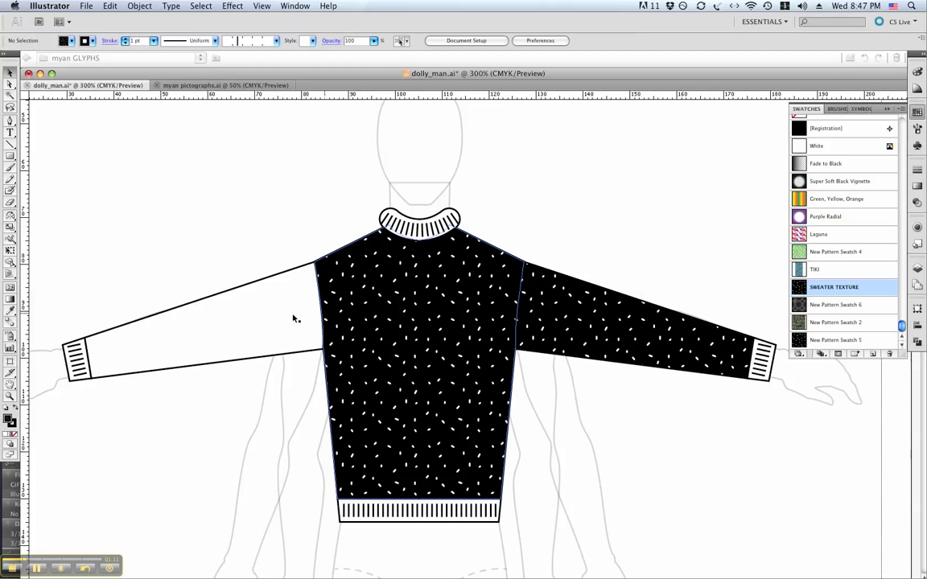
left_click(121, 388)
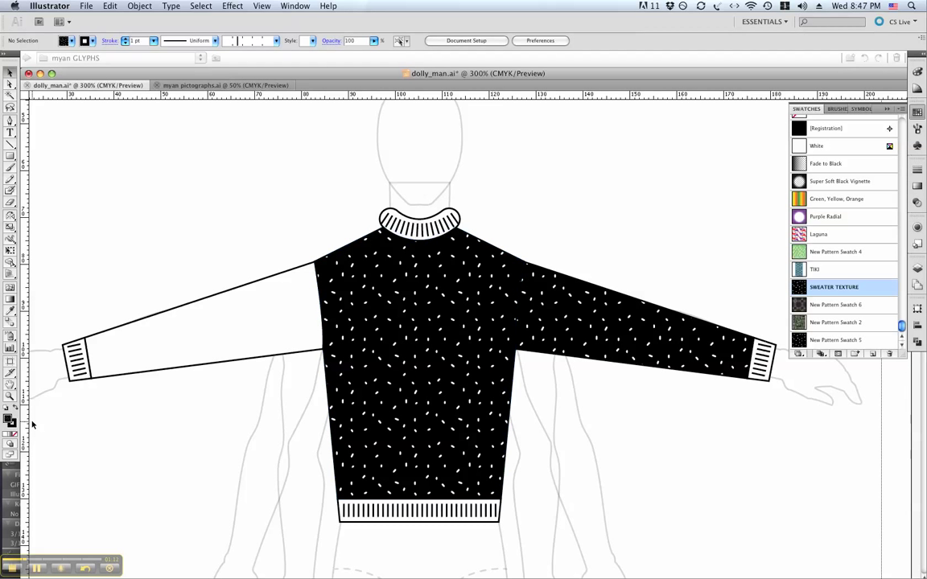
Set the stroke of the patterned right sleeve and body to white in the Color panel
left_click(9, 315)
left_click(9, 315)
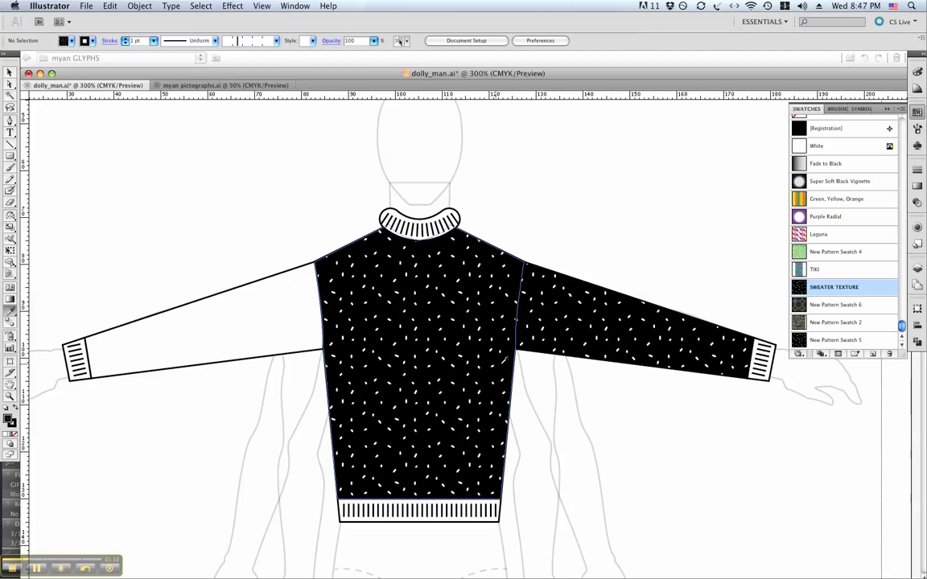
left_click(578, 299)
left_click(513, 352)
key("super+shift+a")
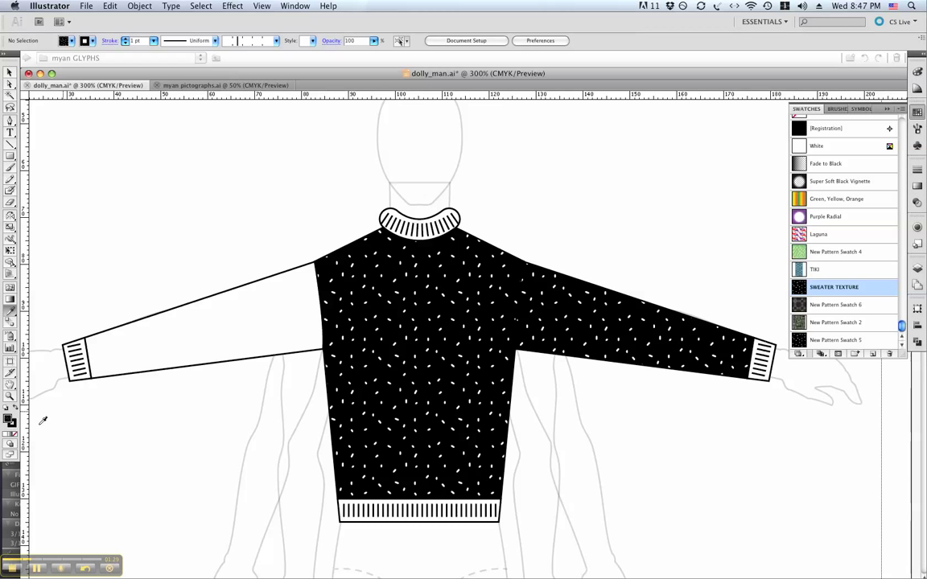
left_click(11, 422)
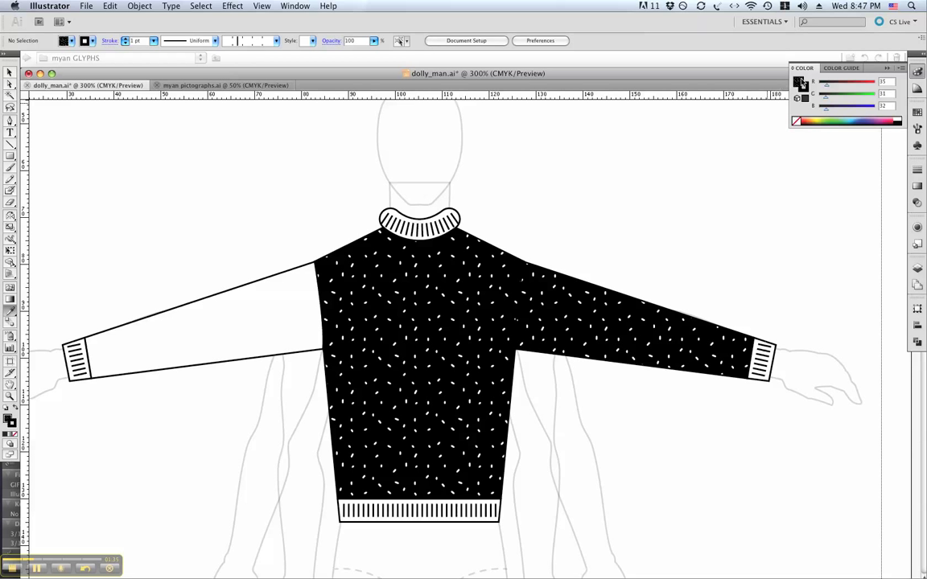
left_click(897, 120)
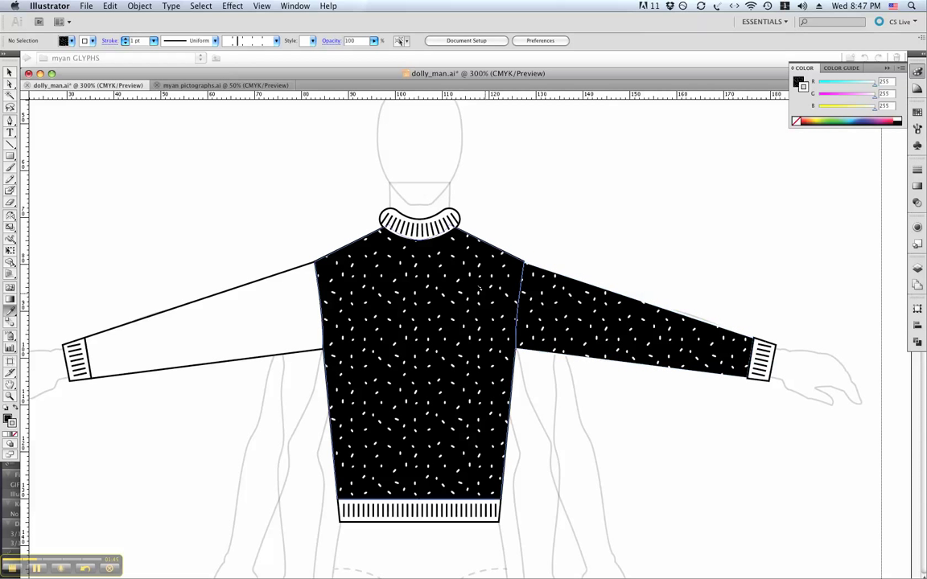
Eyedropper the pattern and white outline onto the left sleeve, collar, left cuff, hem and right cuff
left_click(299, 307)
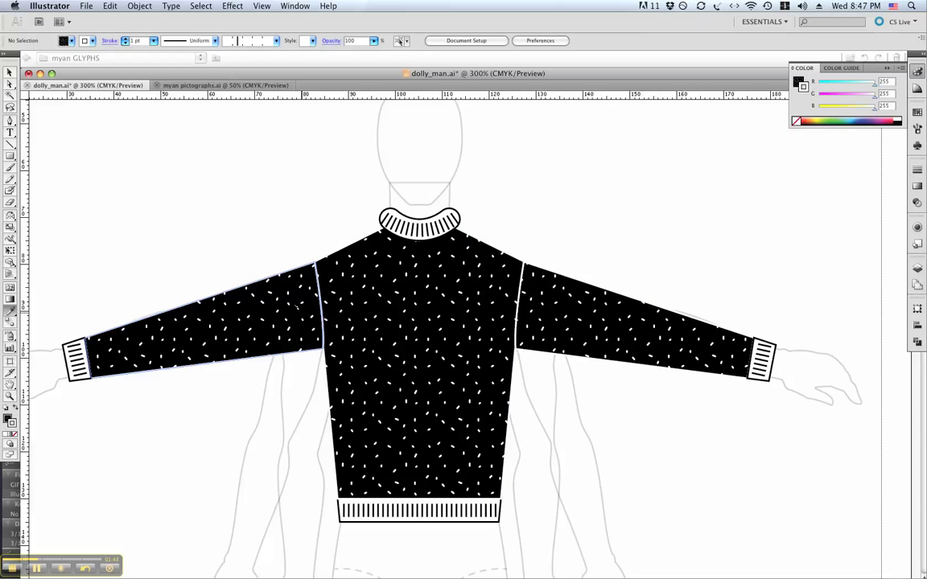
left_click(376, 217)
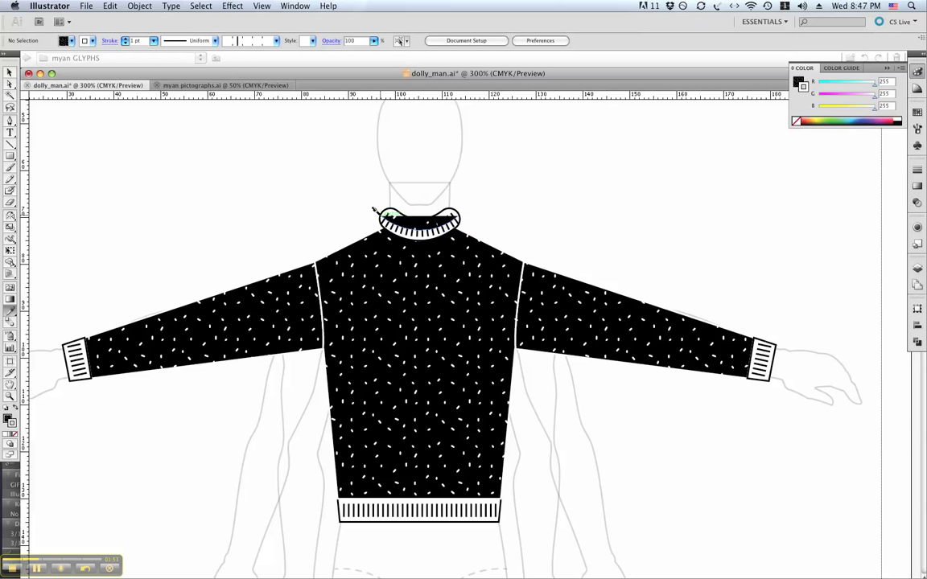
key("super+z")
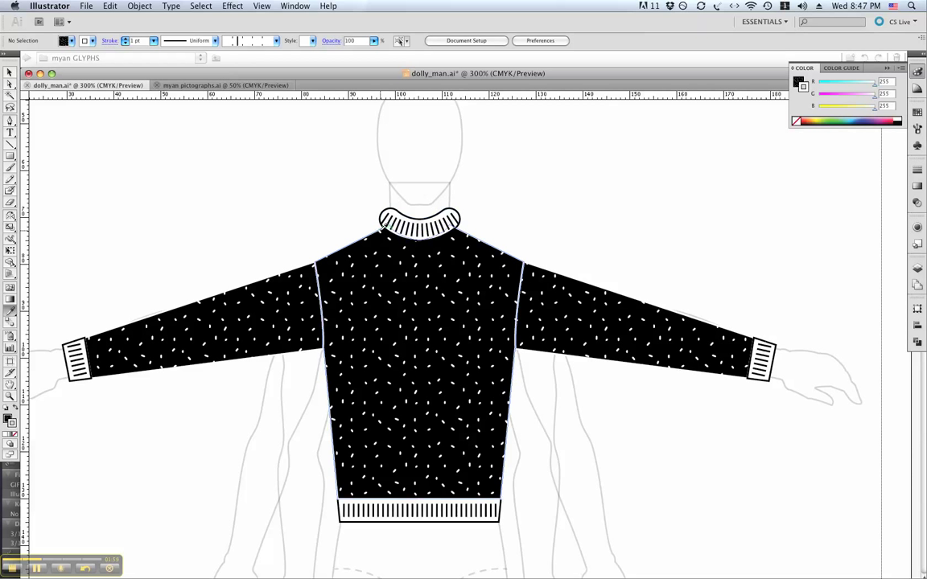
left_click(387, 212, "alt")
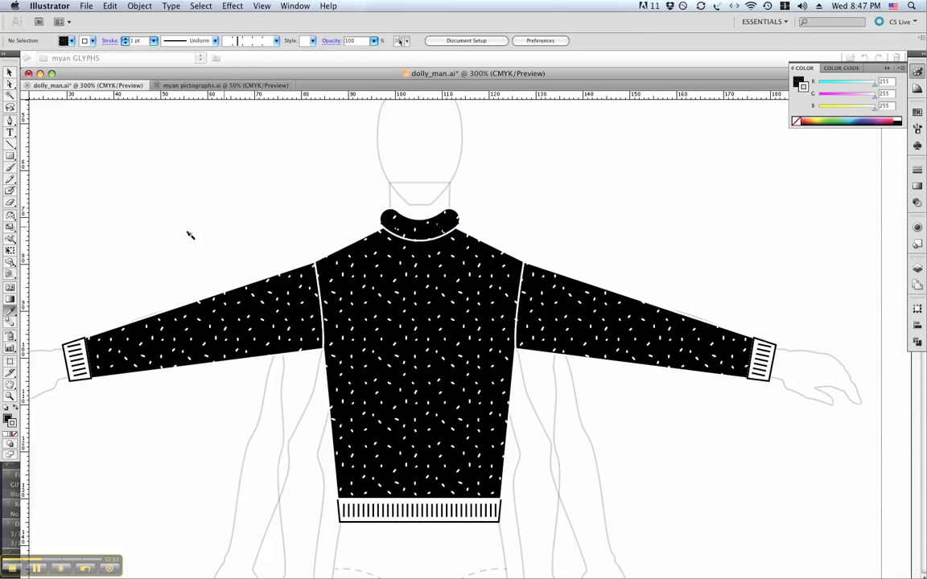
left_click(72, 339, "alt")
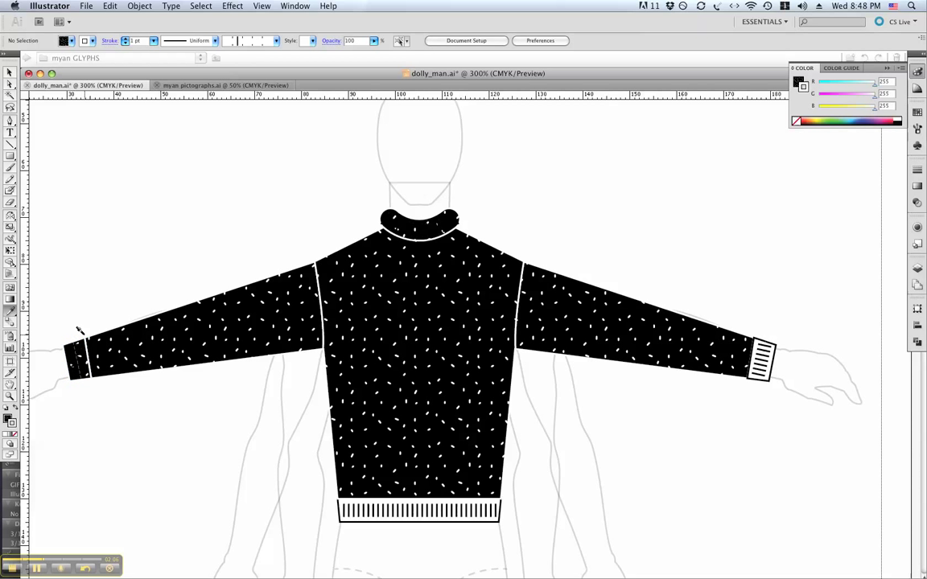
left_click(333, 515, "alt")
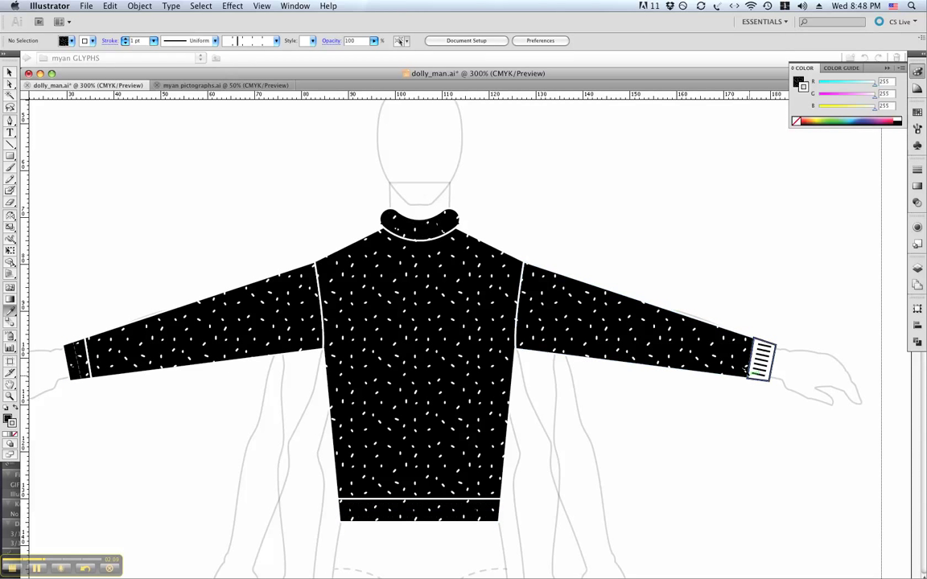
left_click(752, 373, "alt")
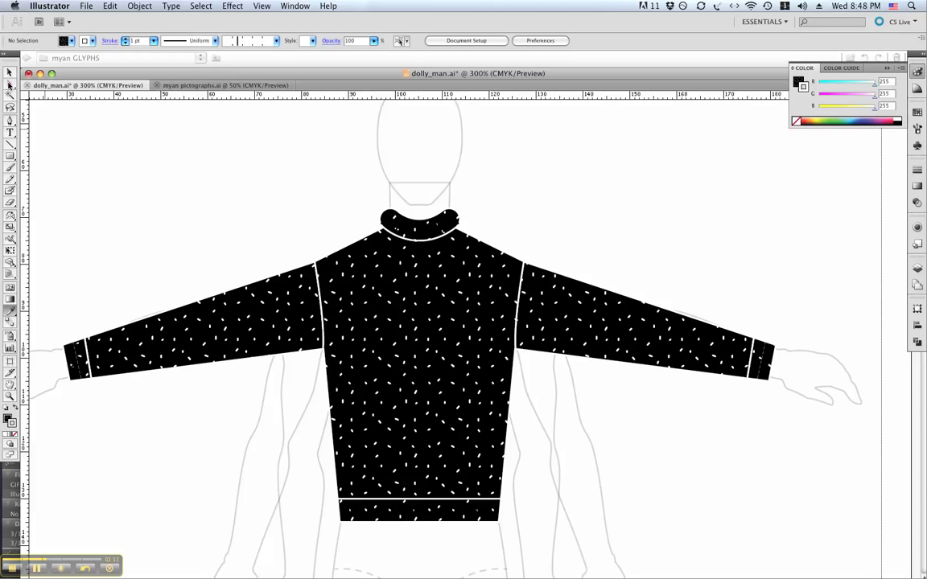
Select both cuffs and the collar paths with Direct Selection in Outline view
left_click(9, 83)
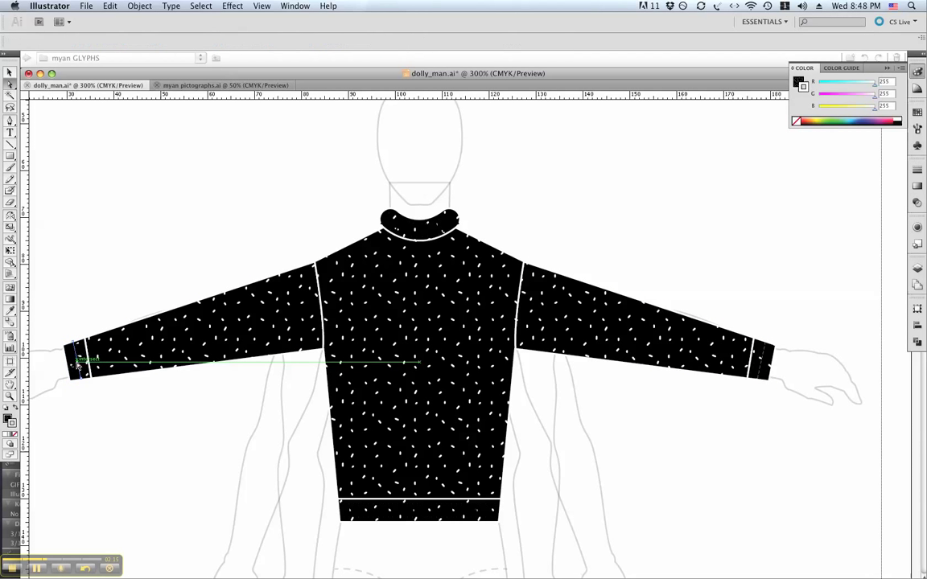
left_click(78, 366)
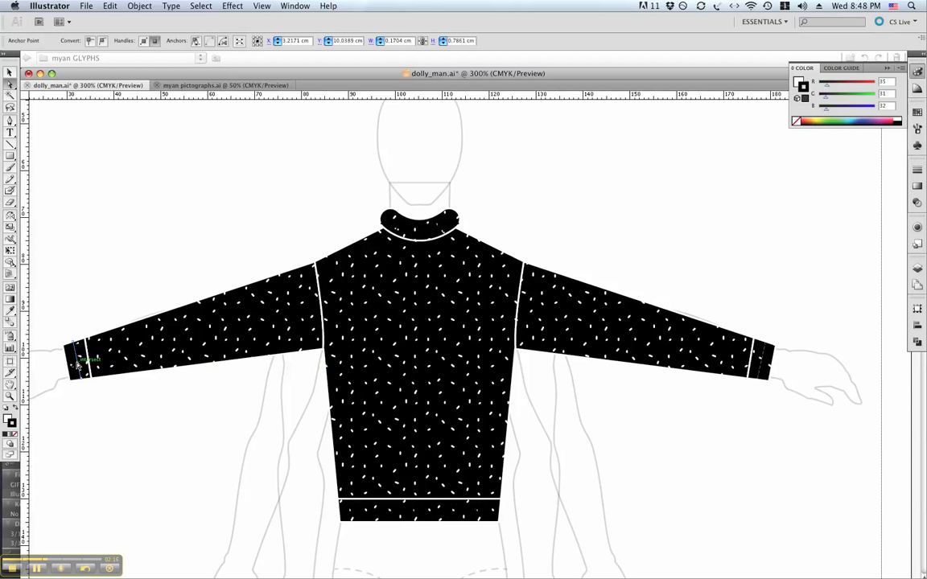
left_click(765, 367, "shift")
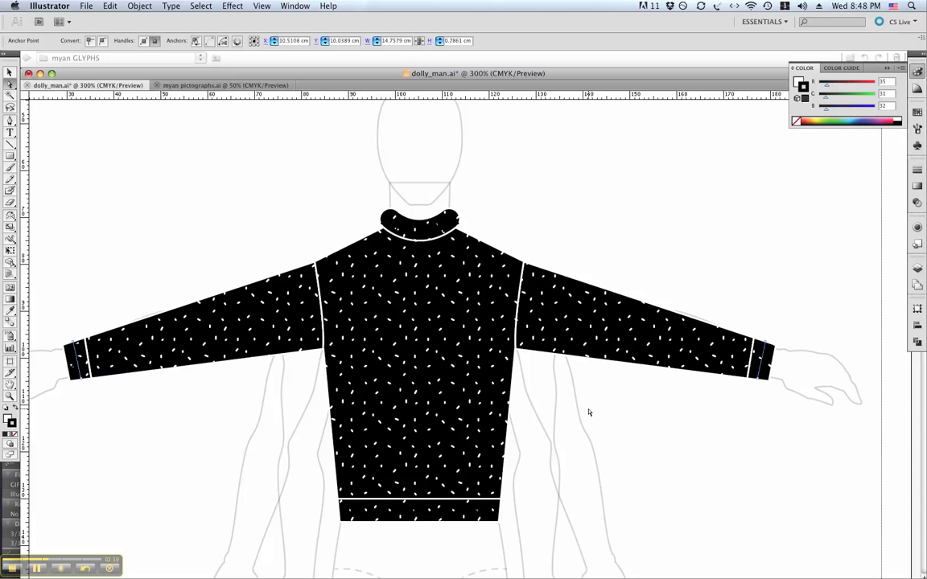
key("super+y")
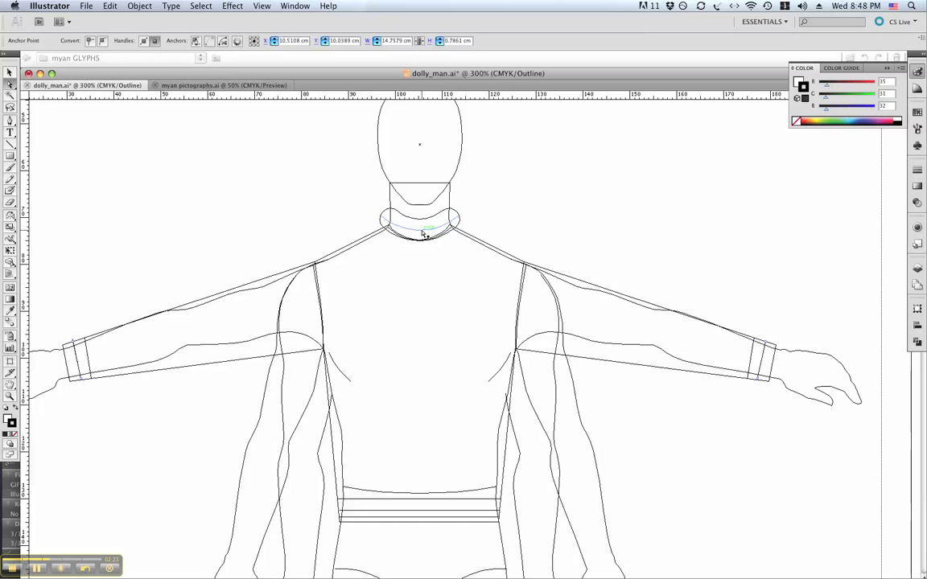
left_click(423, 233, "shift")
Add the hem, set the RIBBING brush to Hue Shift and apply it to strokes
left_click(407, 513, "shift")
key("super+y")
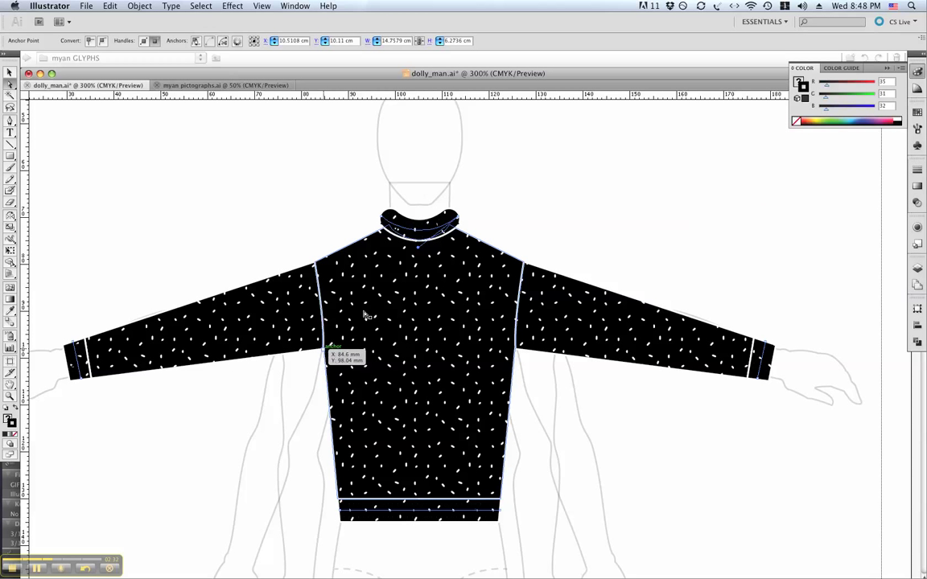
left_click(918, 129)
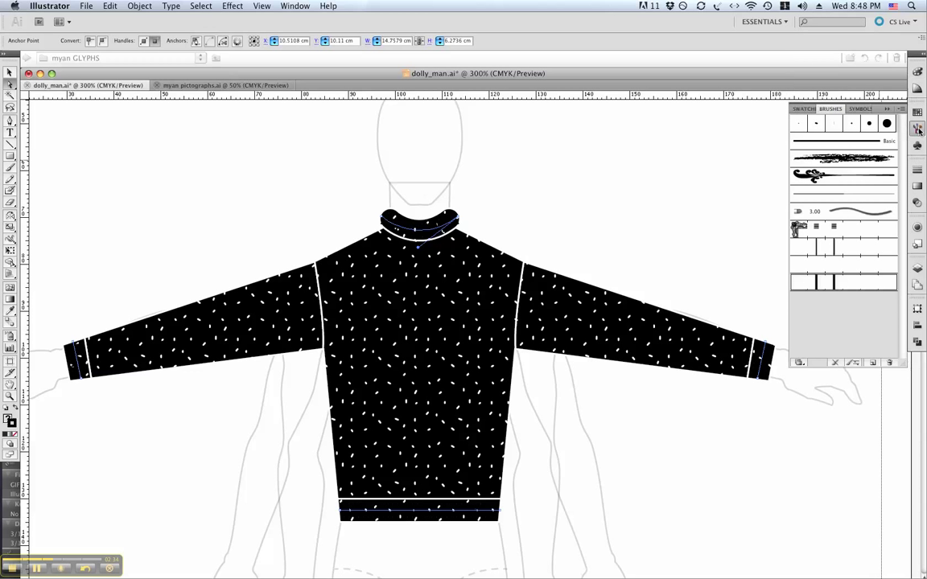
double_click(827, 286)
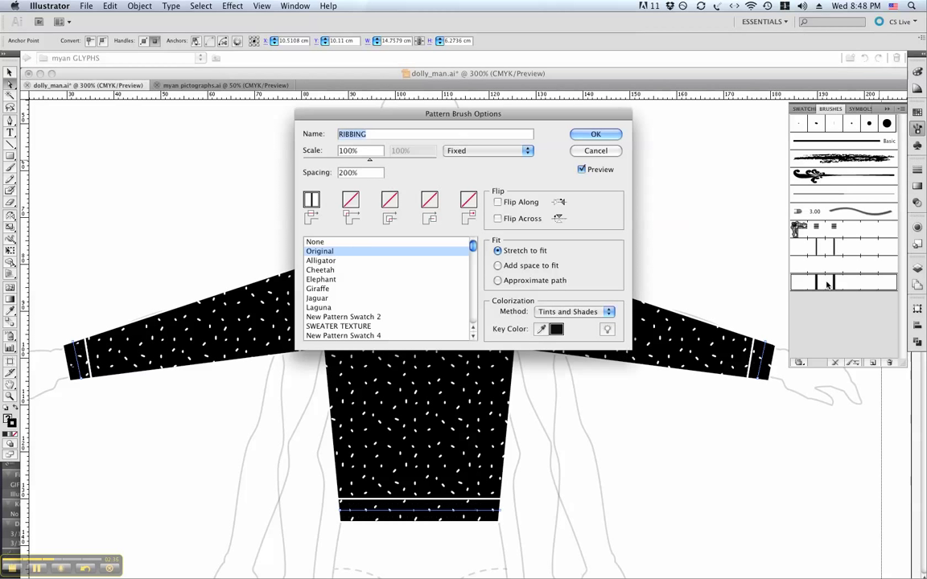
left_click(567, 312)
left_click(554, 322)
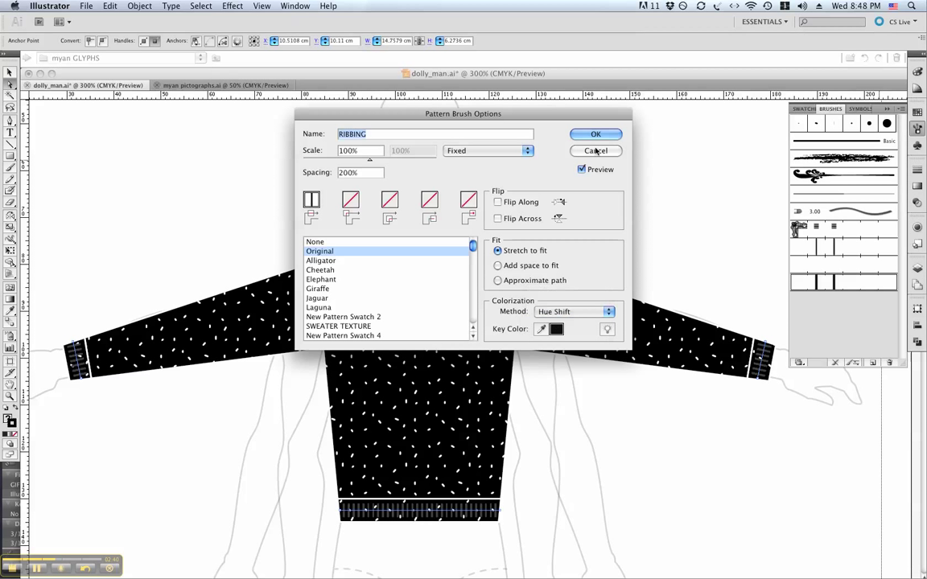
left_click(595, 136)
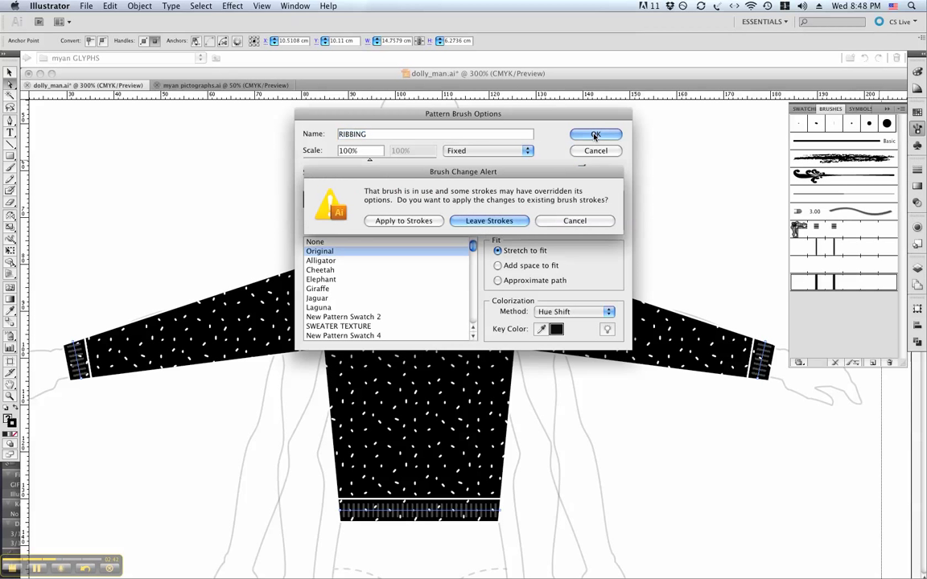
left_click(404, 222)
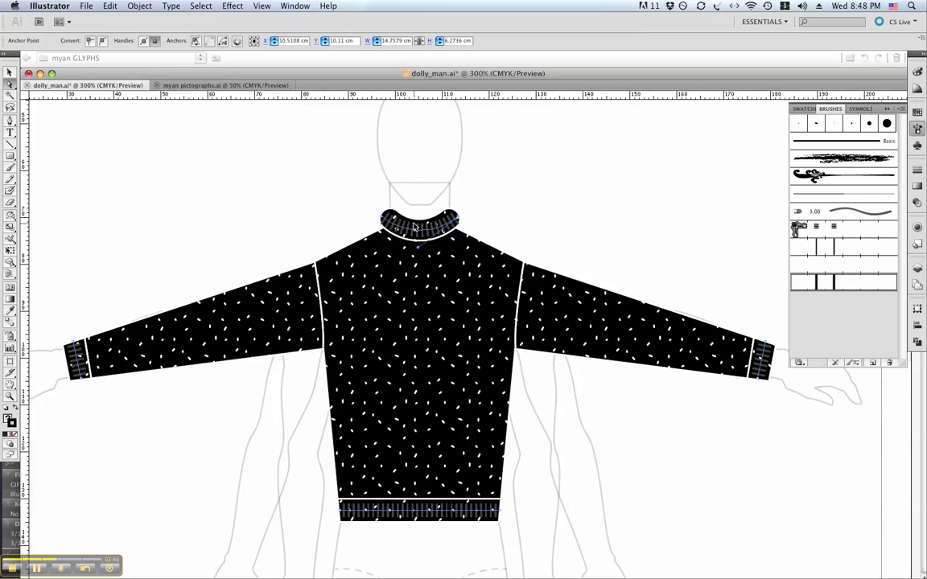
Colour the selected ribbing strokes white (RGB 255/255/255) and deselect
left_click(918, 70)
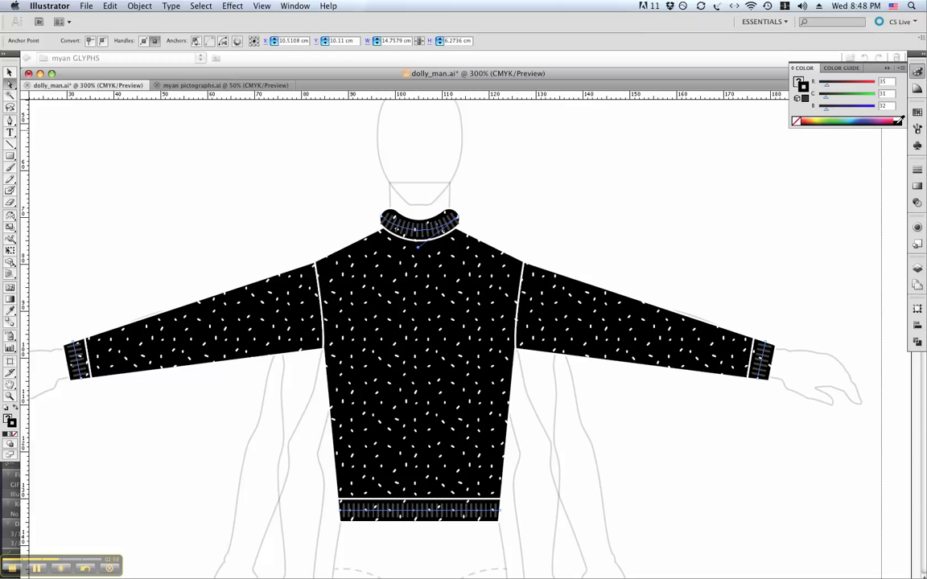
left_click(900, 116)
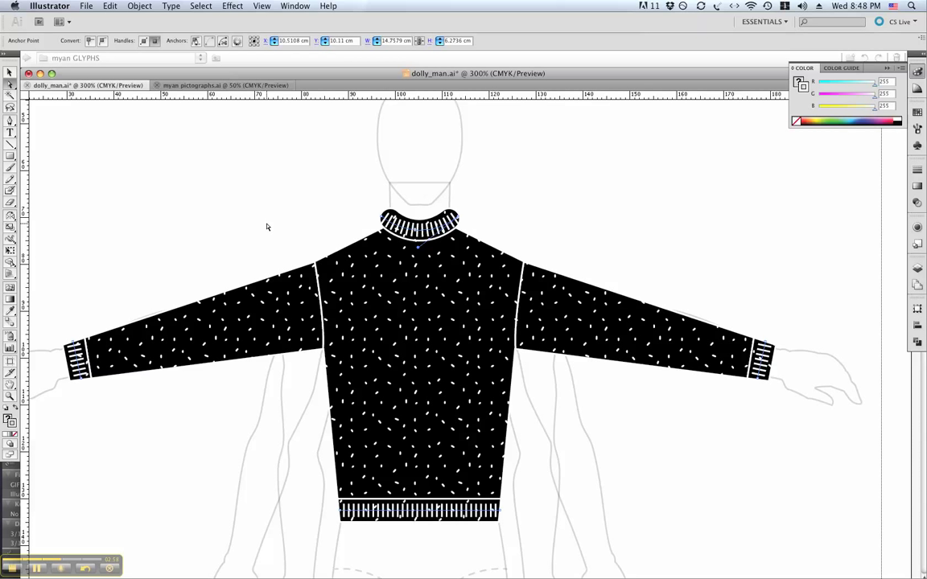
left_click(350, 211)
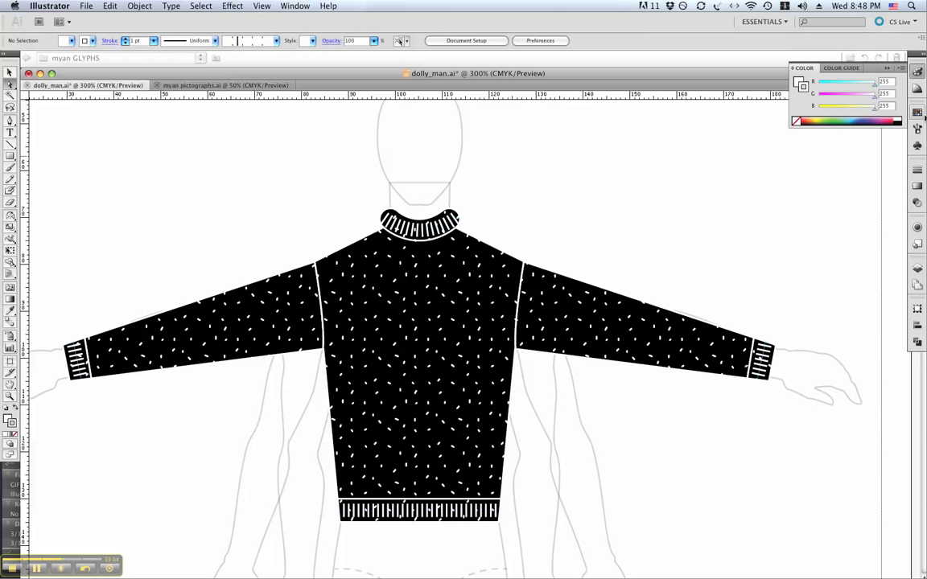
left_click(918, 114)
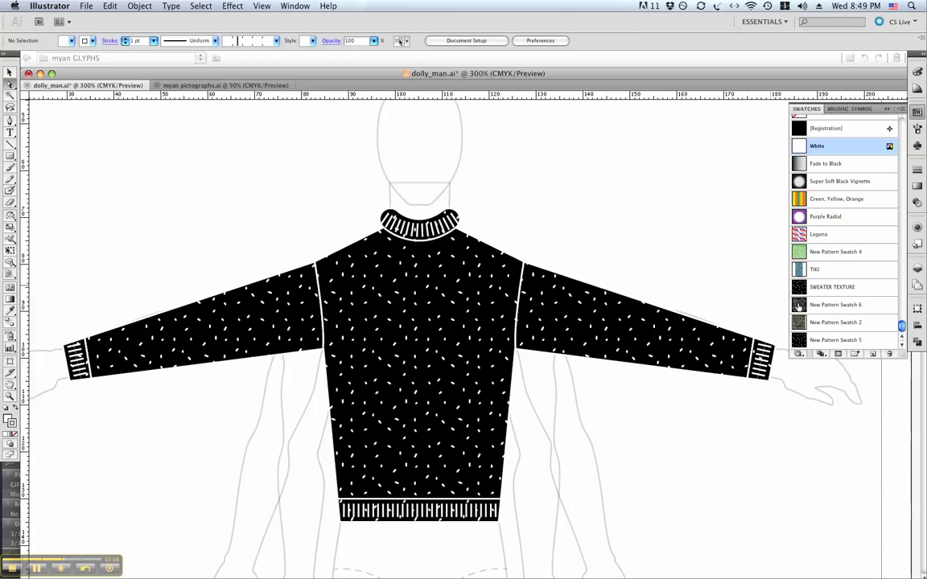
left_click(675, 325)
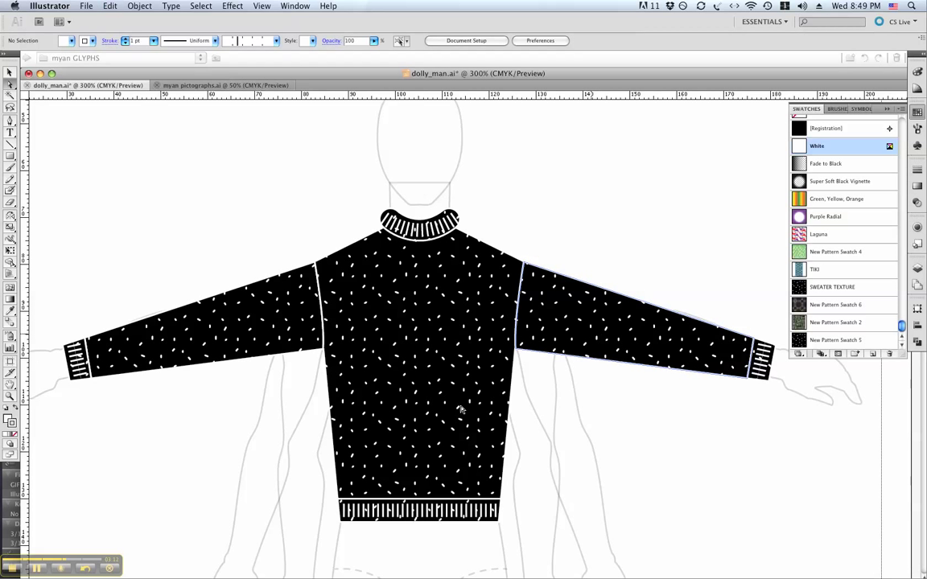
key("super+shift+a")
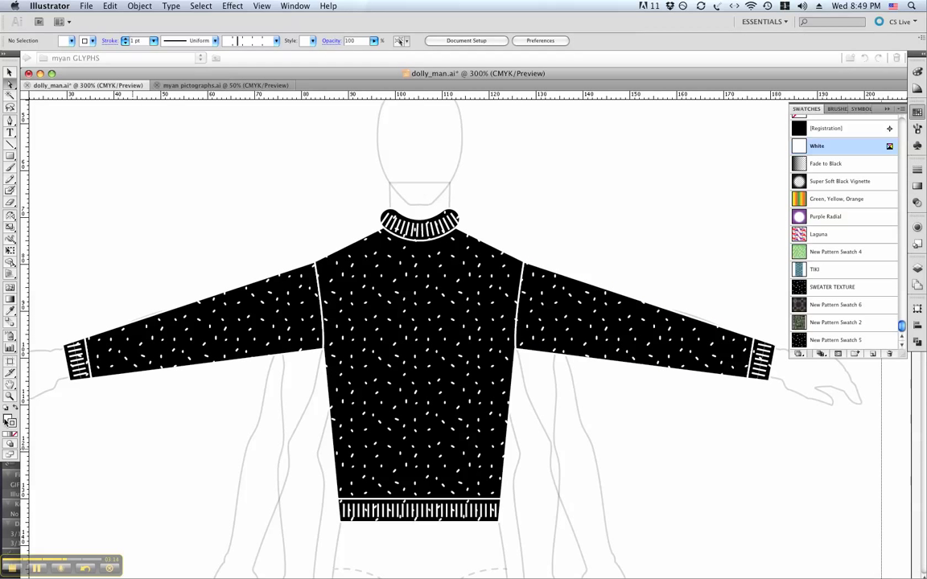
left_click(8, 420)
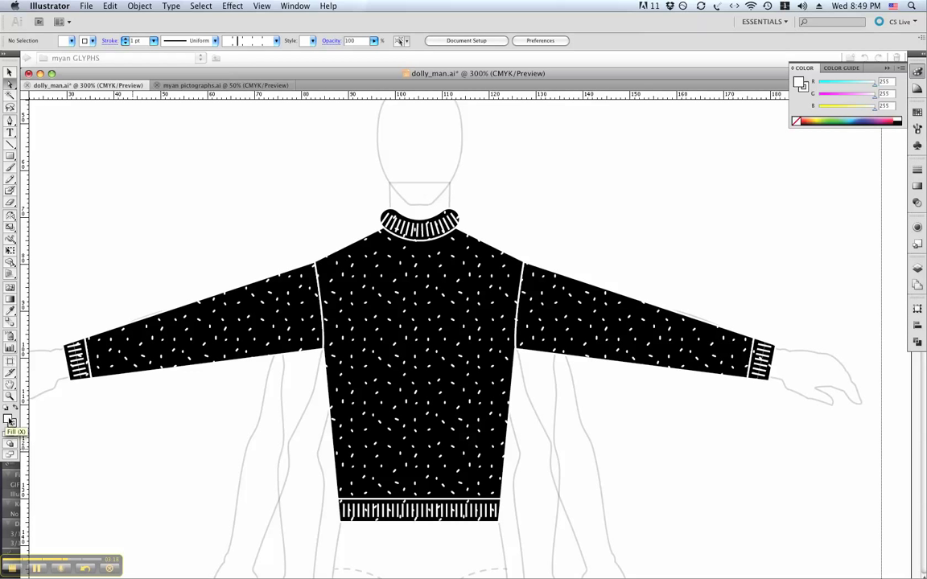
left_click(916, 114)
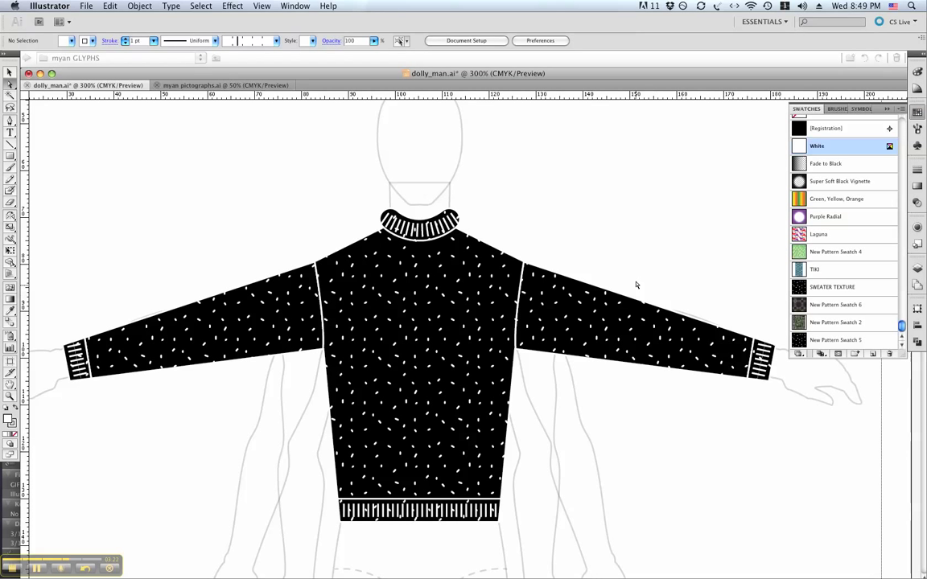
Try several pattern fills, ending with TIKI on the body and Laguna on the right sleeve
left_click_drag(795, 303, 617, 331)
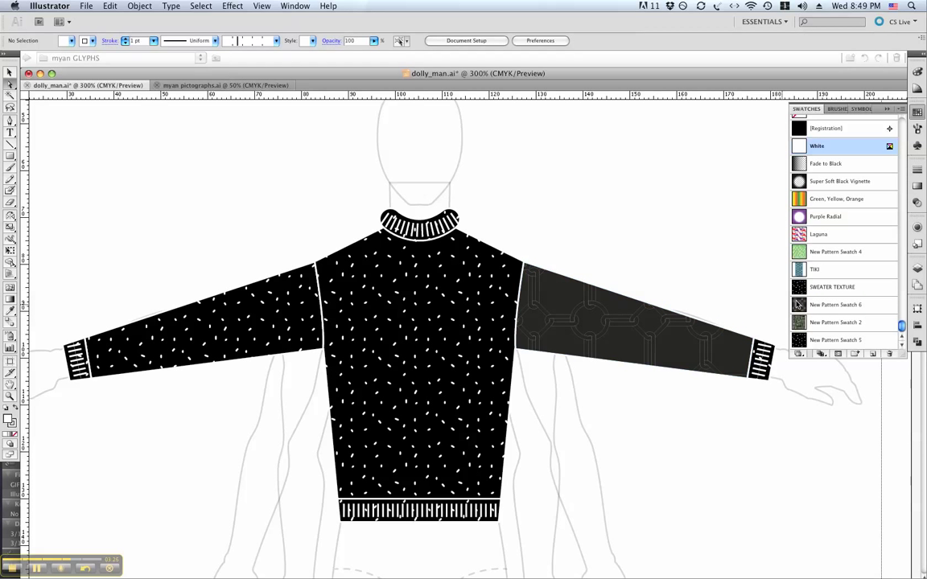
left_click_drag(802, 304, 398, 368)
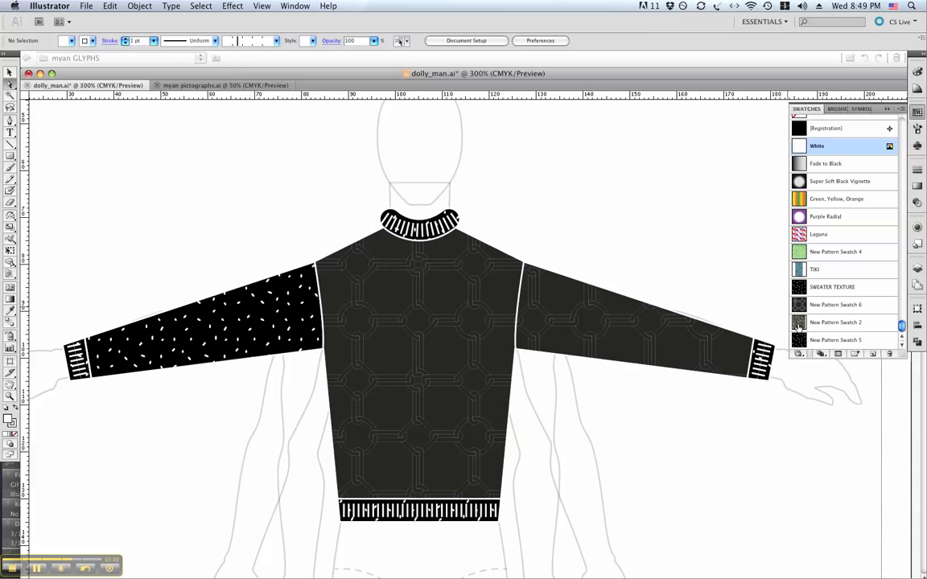
left_click_drag(800, 321, 405, 339)
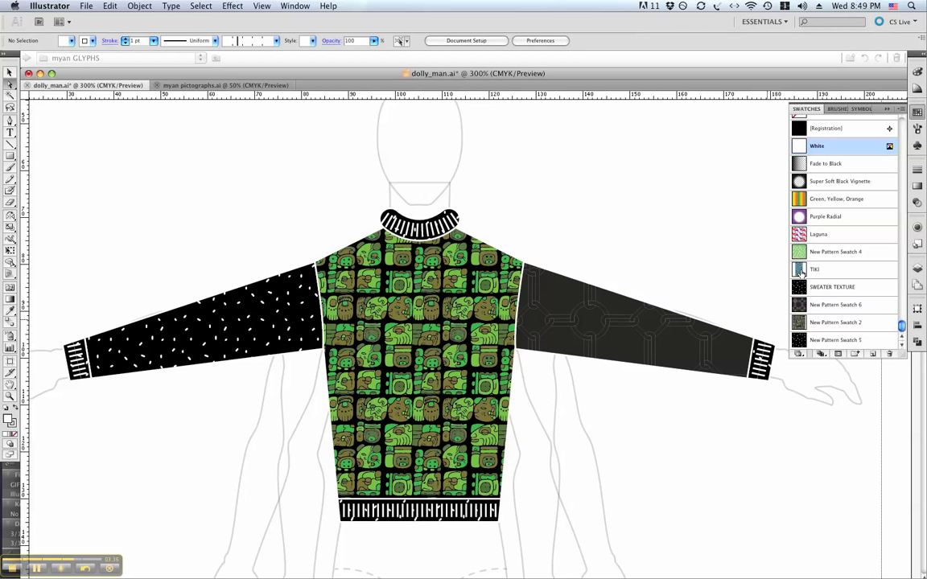
left_click_drag(802, 274, 402, 279)
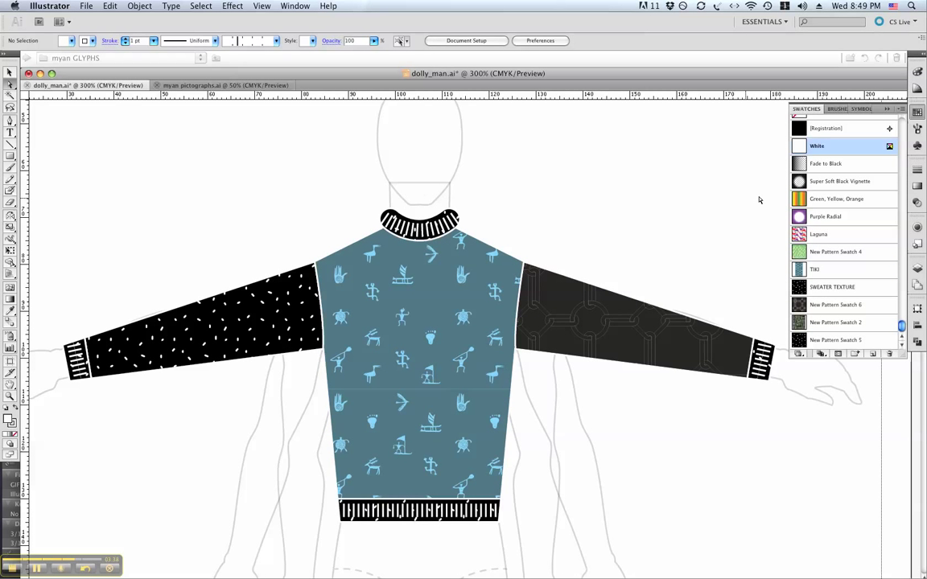
left_click_drag(799, 234, 601, 322)
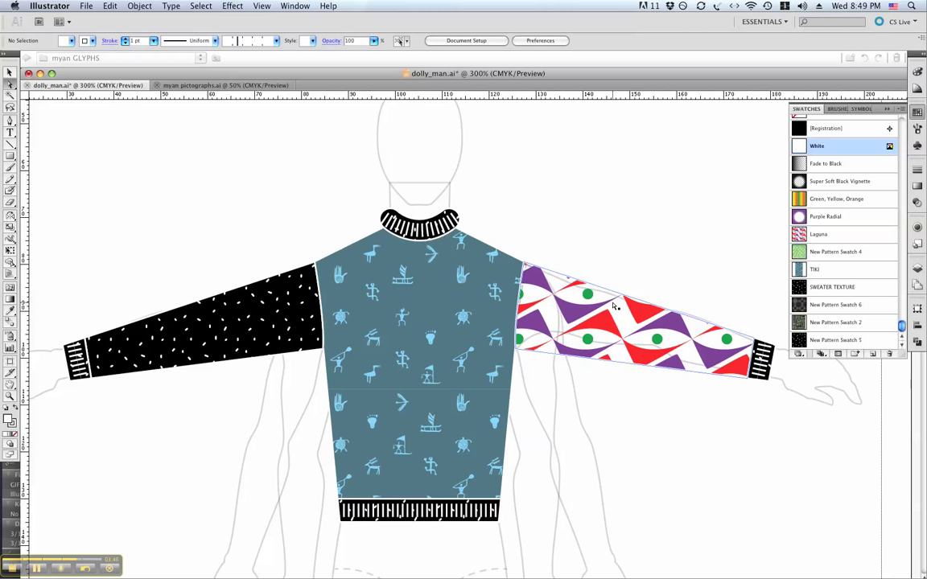
Open the Nature_Animal Skins pattern library from Window > Swatch Libraries > Patterns > Nature
left_click(291, 6)
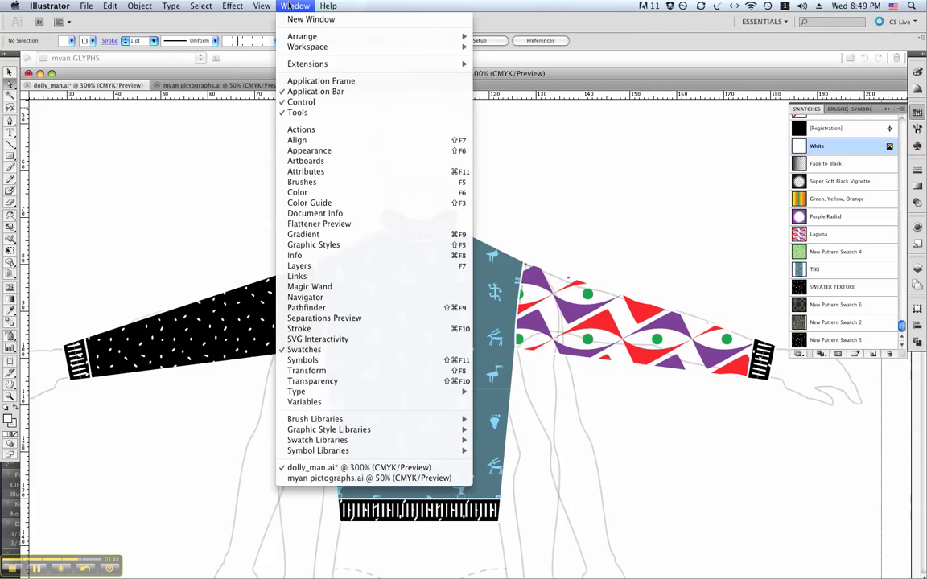
mouse_move(322, 443)
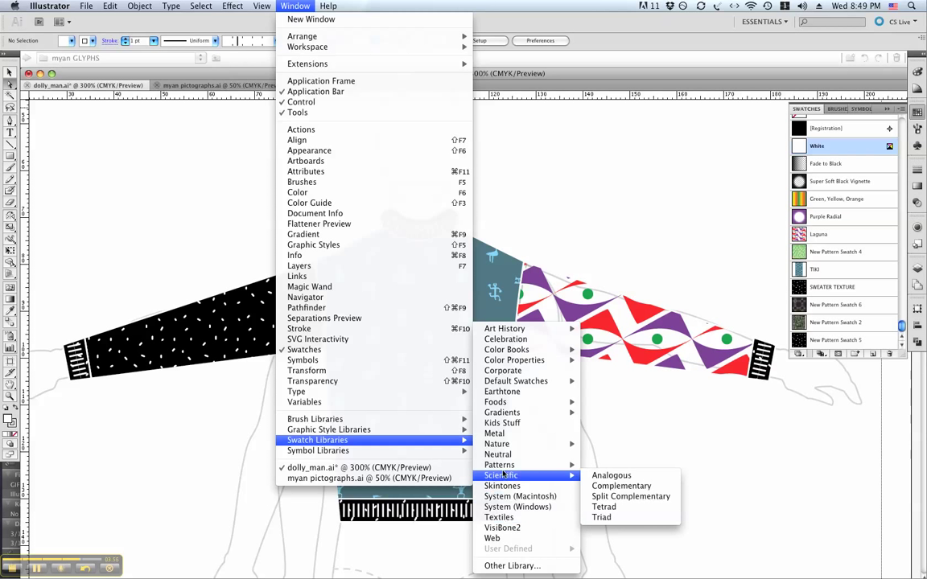
mouse_move(500, 467)
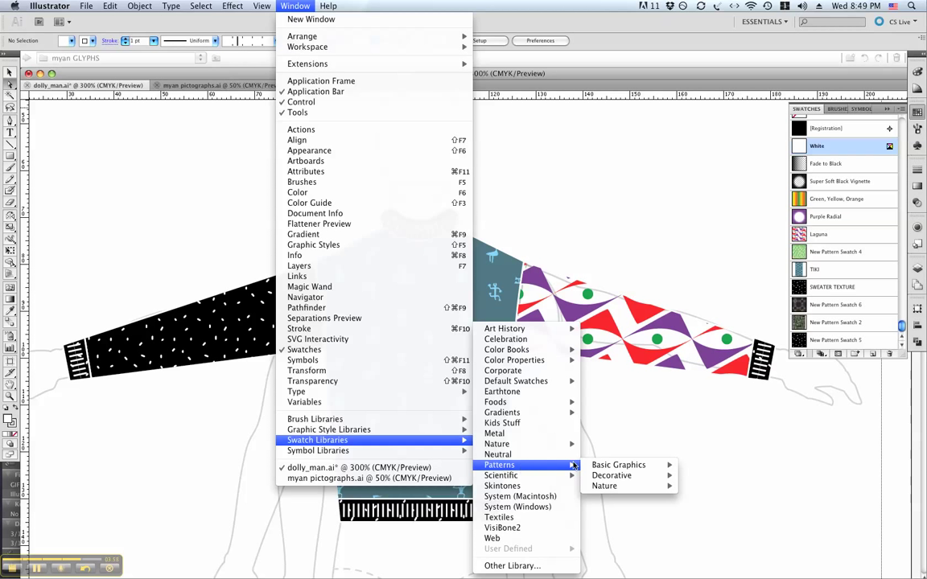
mouse_move(606, 486)
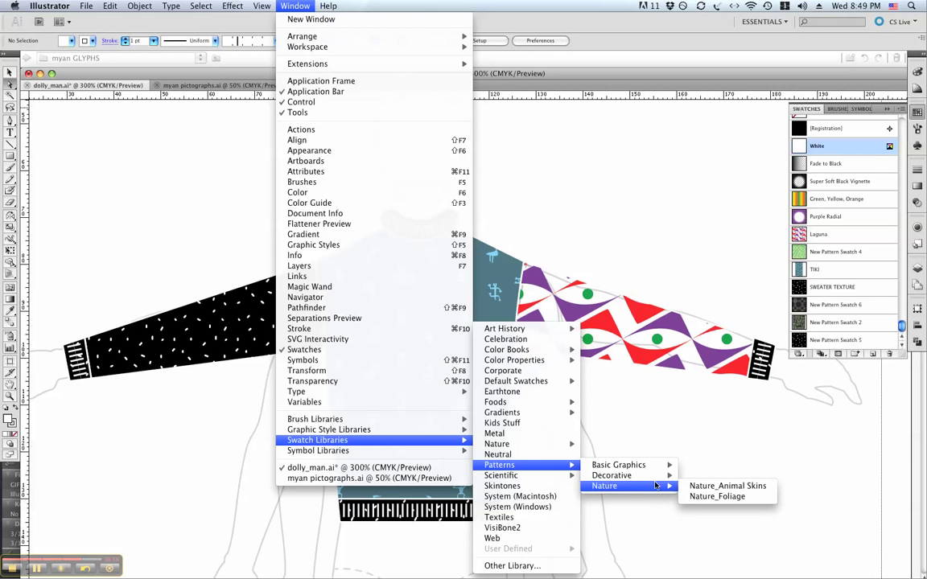
left_click(697, 488)
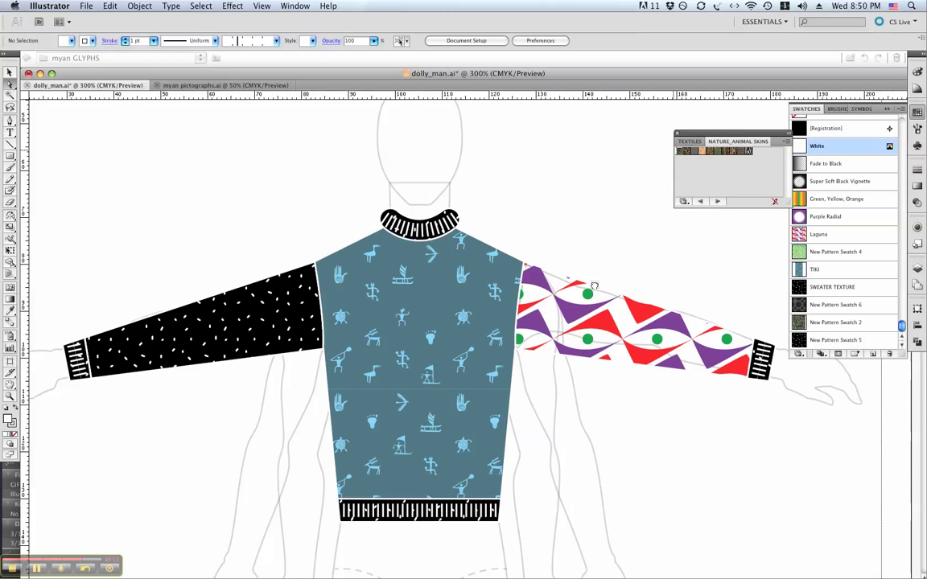
Apply Nature_Animal Skins swatches: crocodile on right sleeve, turtle shell on body, zebra on left sleeve
left_click(594, 286)
left_click(712, 151)
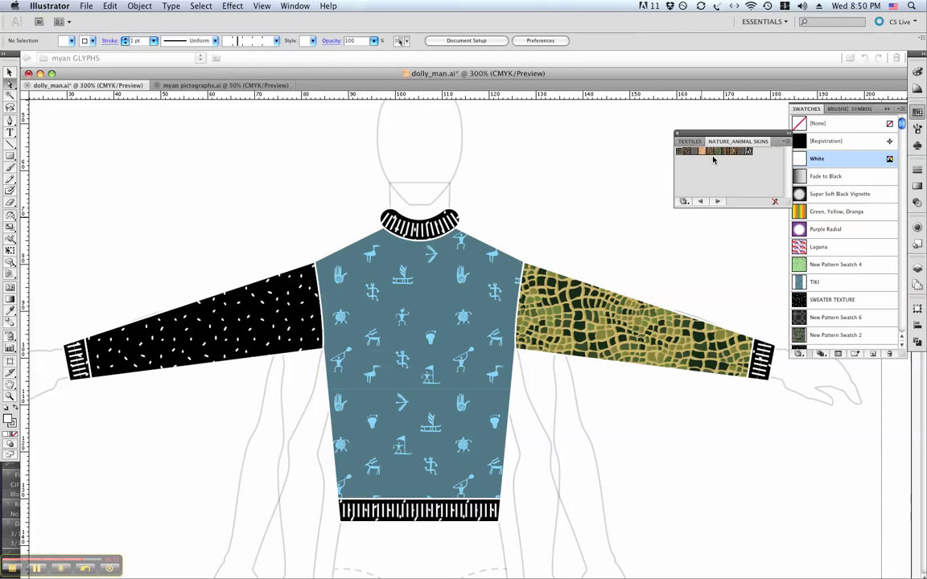
left_click(420, 305)
left_click_drag(738, 155, 404, 300)
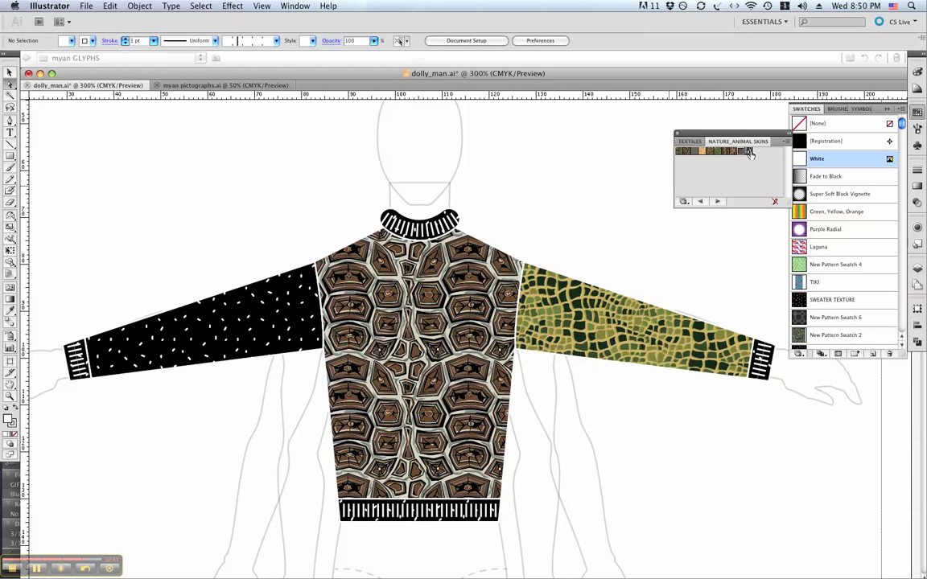
left_click_drag(749, 153, 262, 316)
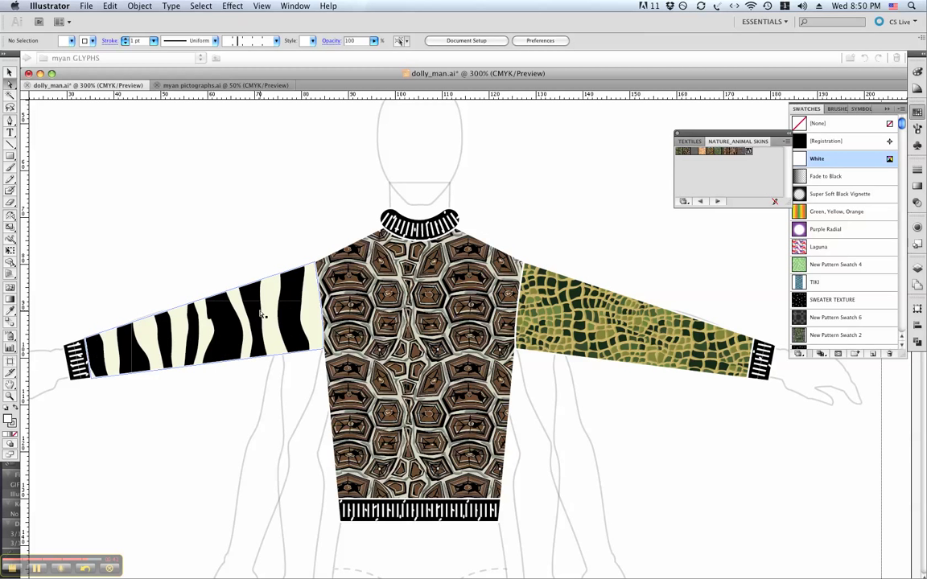